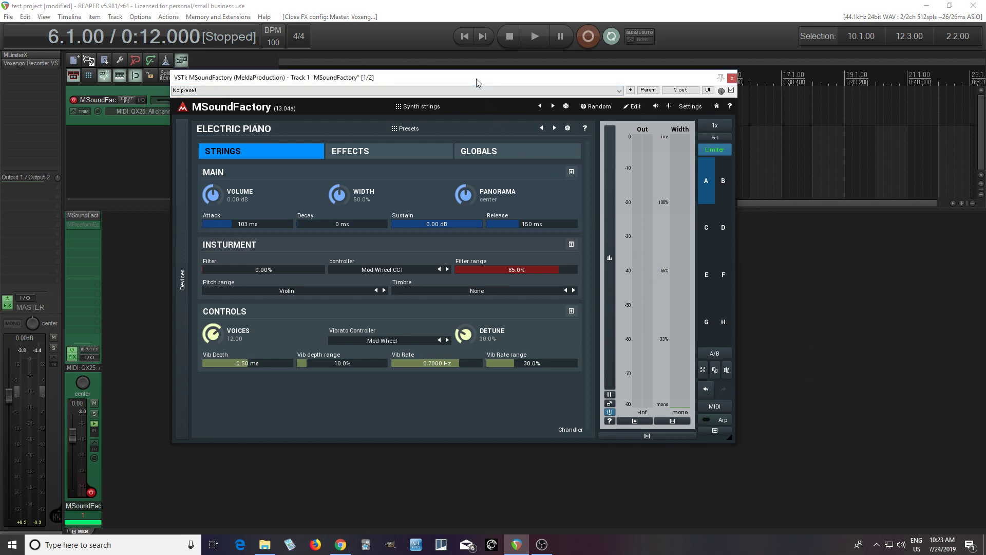
Step: Shift the MSoundFactory Electric Piano editor window slightly right over the mixer
left_click_drag(476, 83, 534, 78)
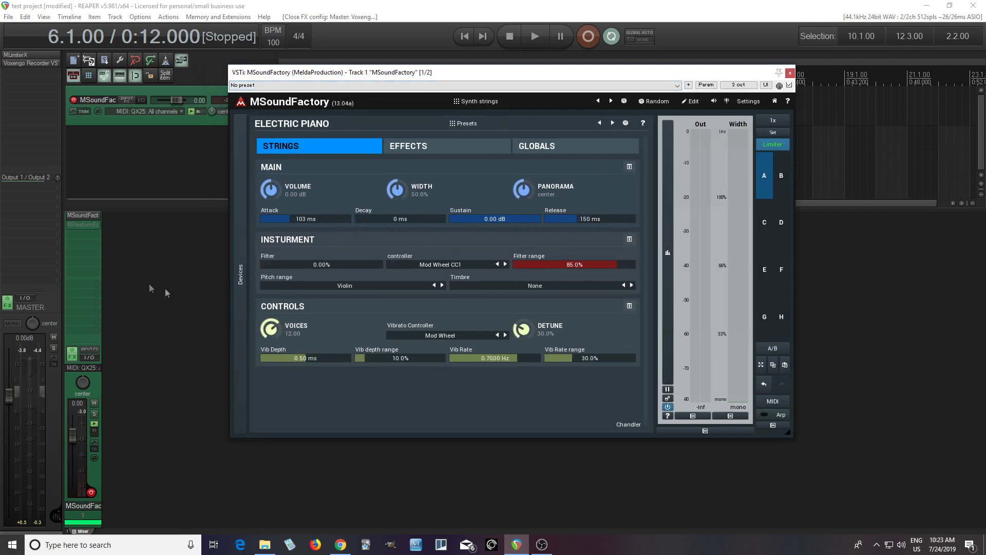
Step: Open the MFreeformEqualizer editor from Track 1's FX list in the mixer
left_click(81, 227, "shift")
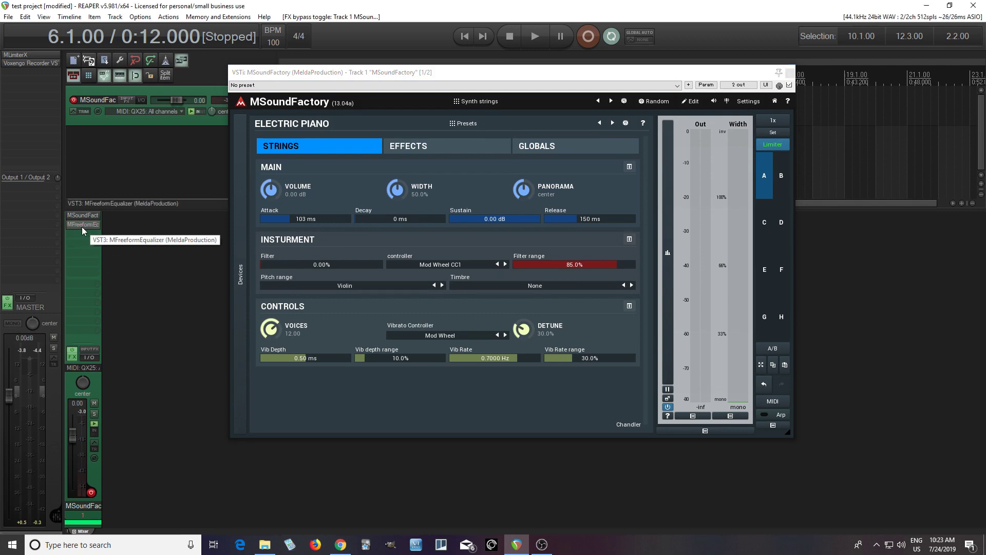
left_click(80, 223)
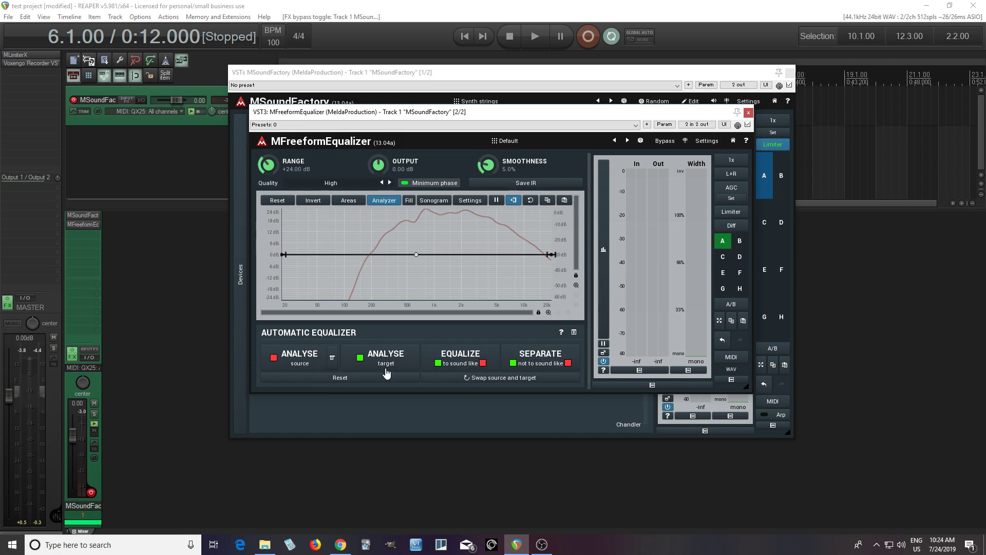
Step: Reposition the EQ window and capture the reference's spectrum as the target with Analyse target
left_click_drag(403, 114, 439, 138)
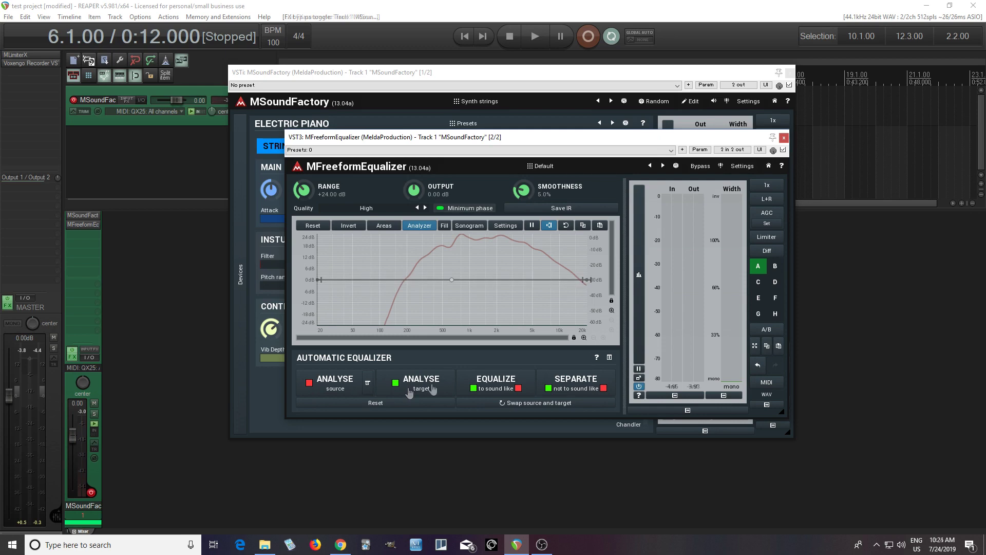
left_click(429, 393)
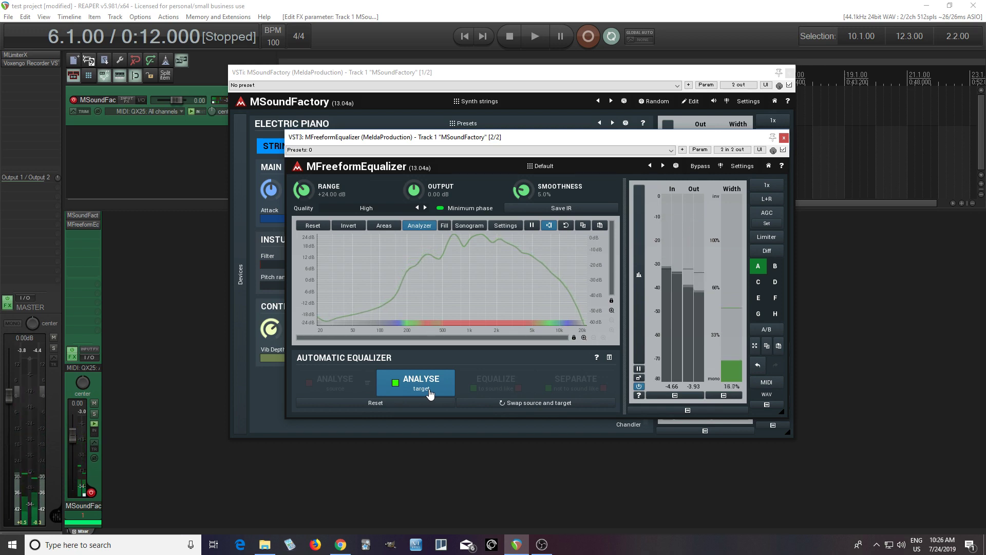
left_click(429, 393)
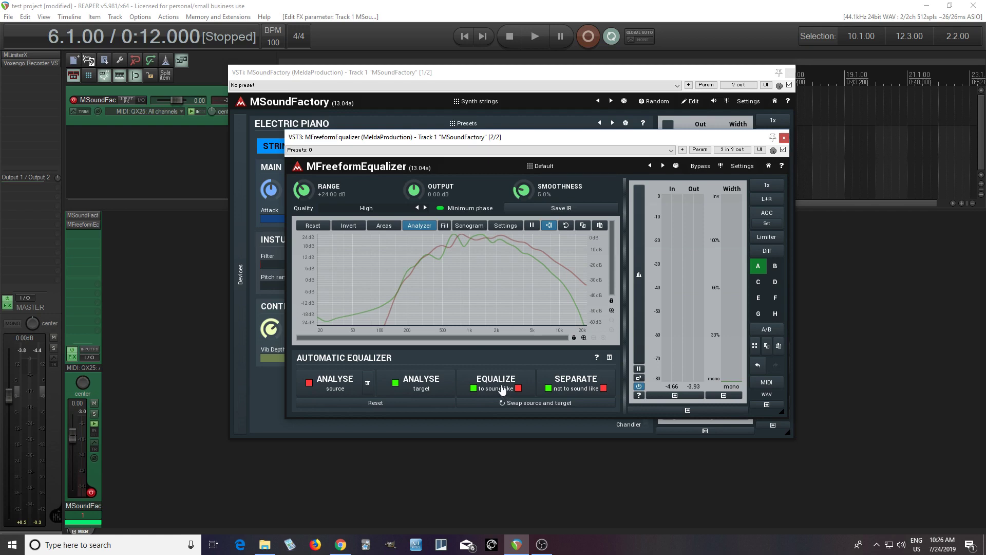
Step: Generate the matching EQ at 5% smoothness, then flatten the curve's low end to 0 dB
left_click(502, 390)
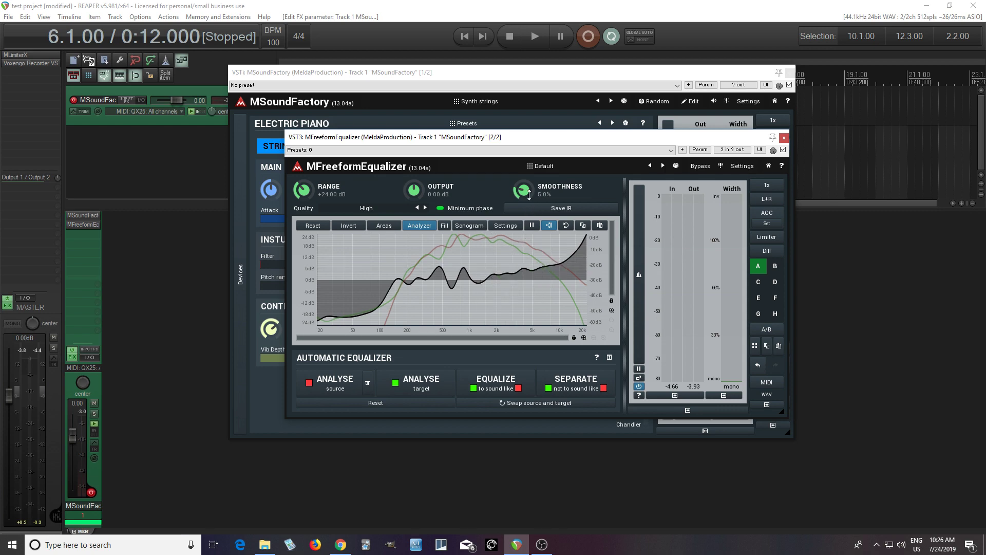
left_click_drag(527, 188, 529, 241)
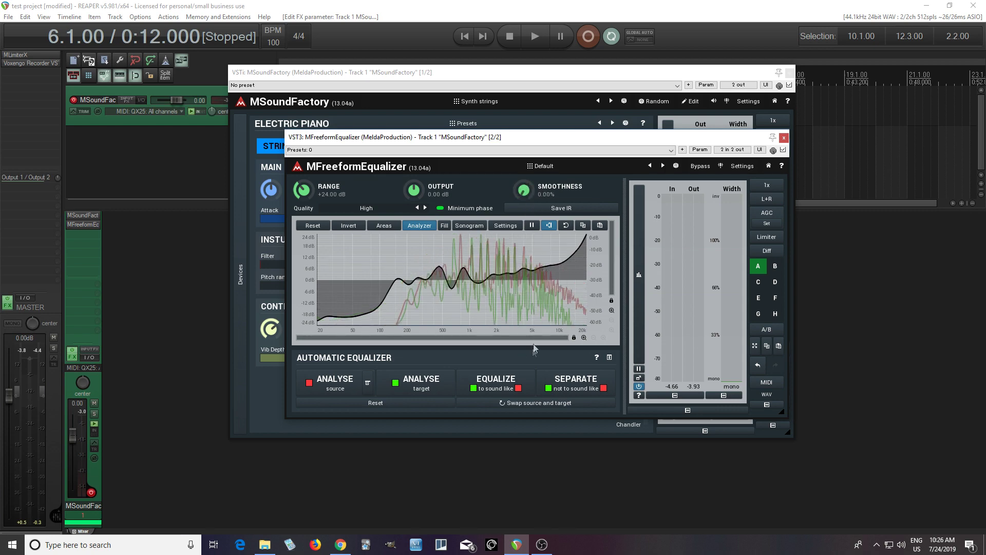
left_click(510, 392)
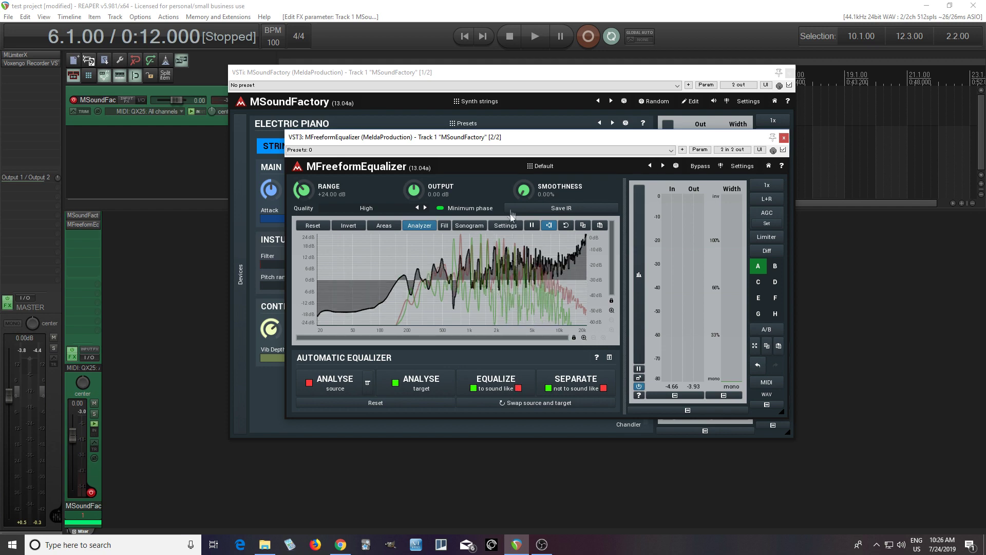
left_click_drag(523, 191, 523, 187)
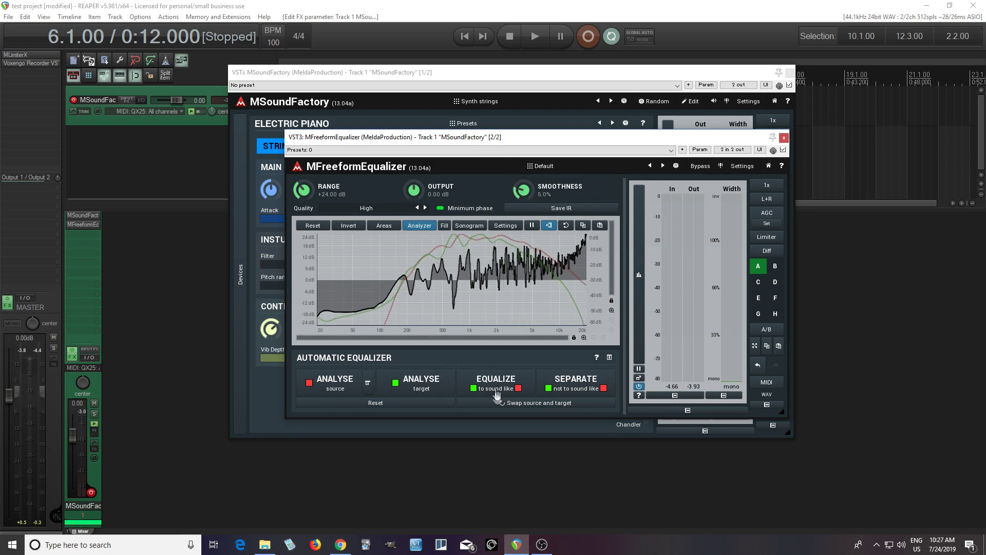
left_click(496, 390)
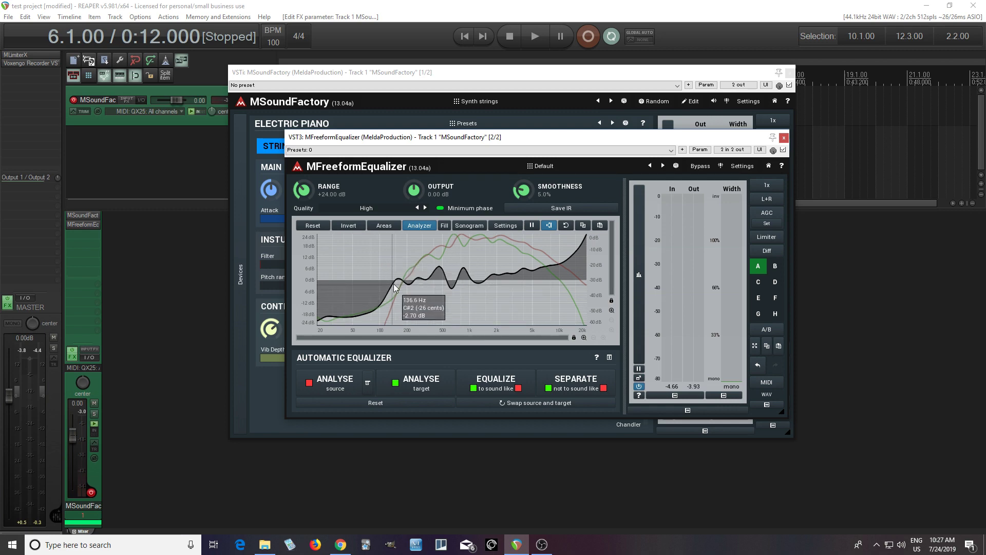
left_click_drag(393, 280, 316, 278)
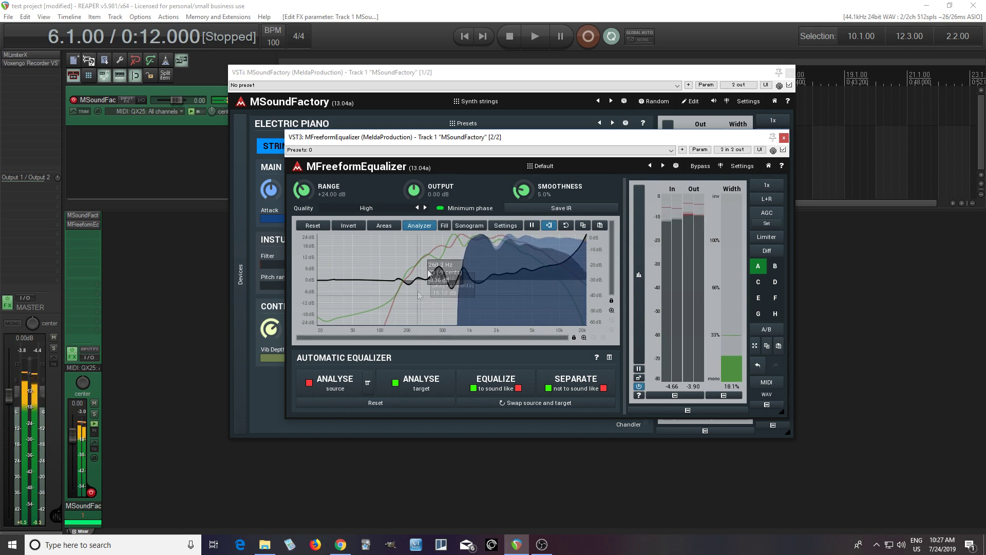
Step: Lower the equalizer's output gain to -2.88 dB and bypass it to compare
left_click_drag(414, 190, 414, 201)
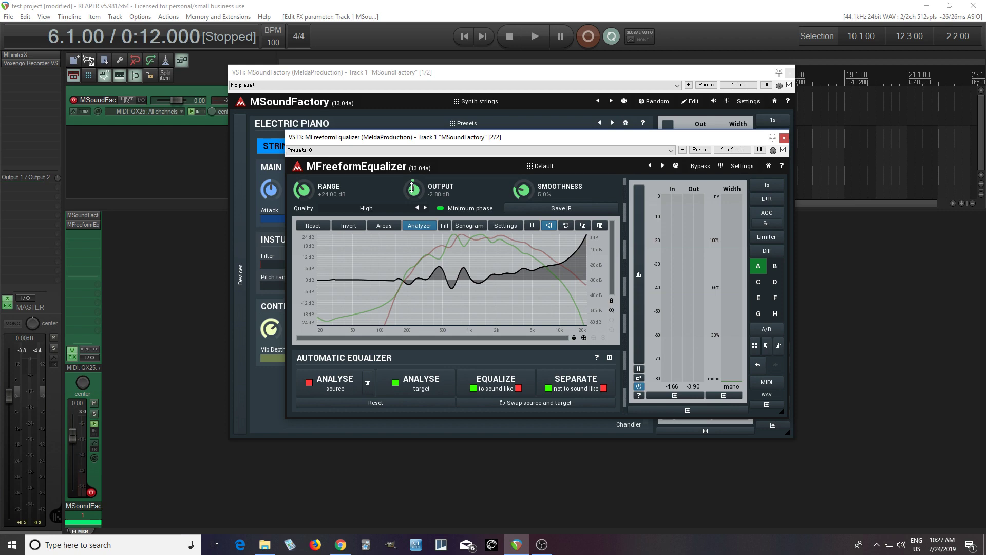
left_click(695, 168)
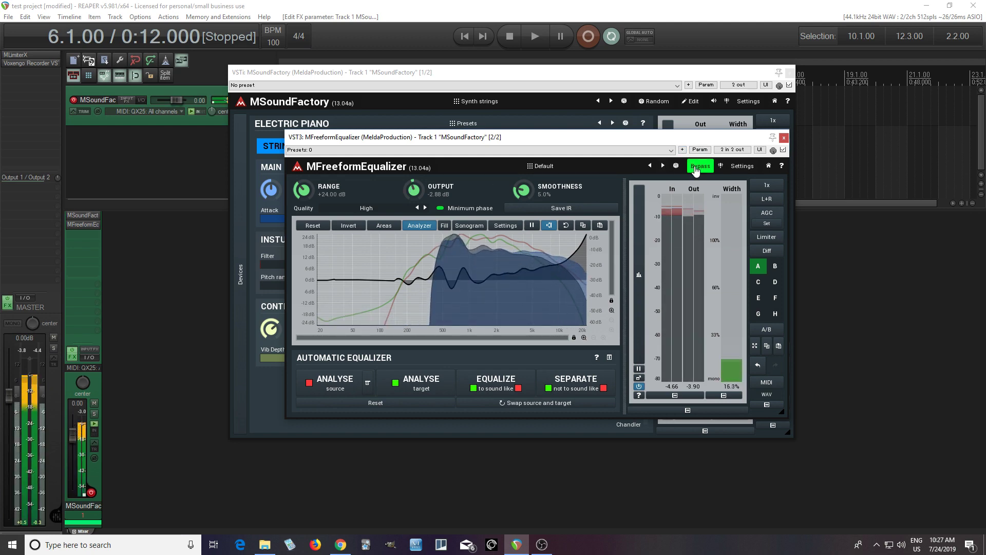
left_click(695, 170)
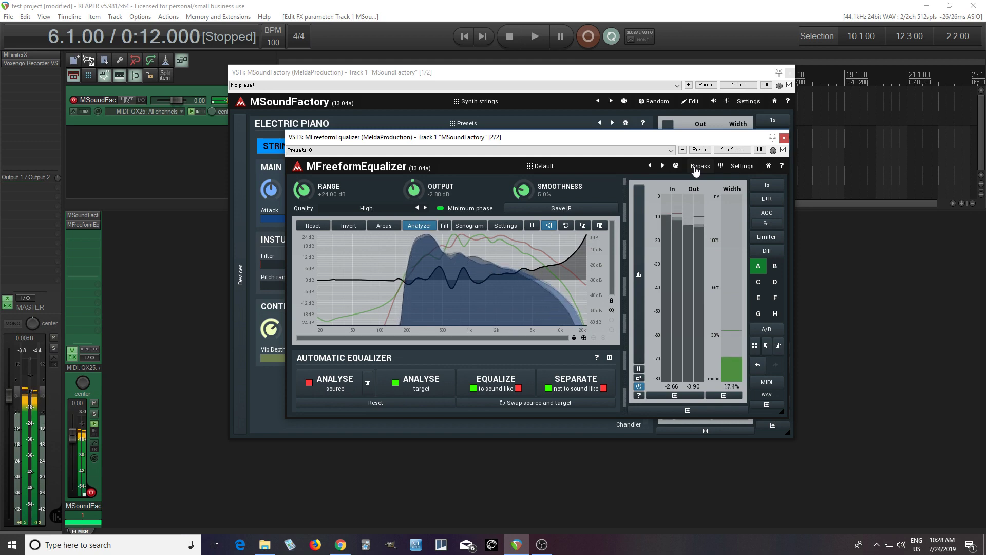
left_click(696, 169)
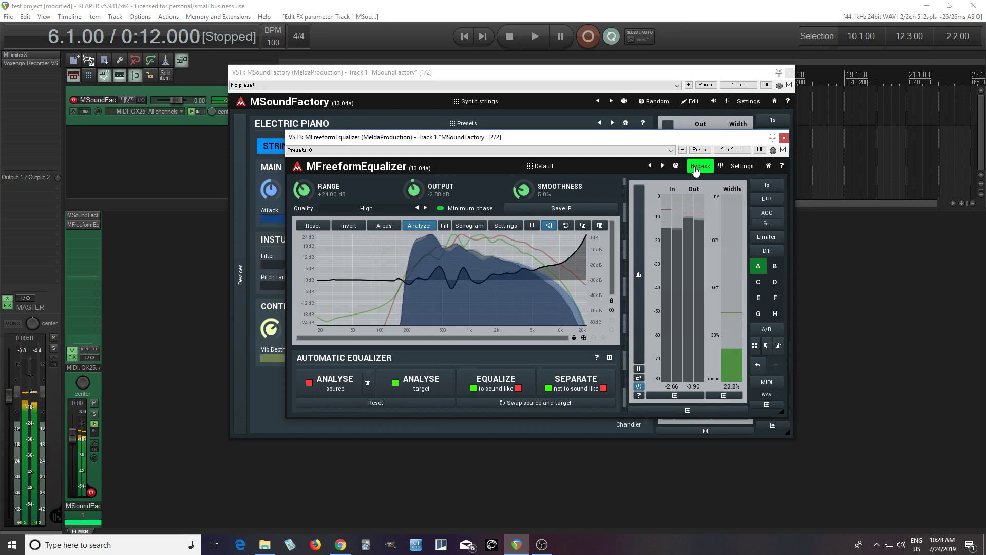
left_click(696, 170)
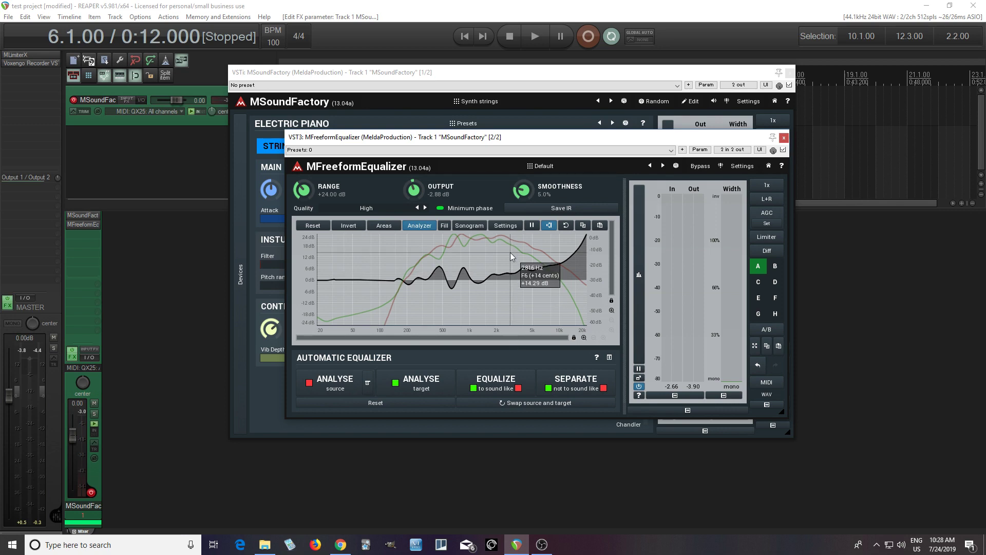
left_click(568, 211)
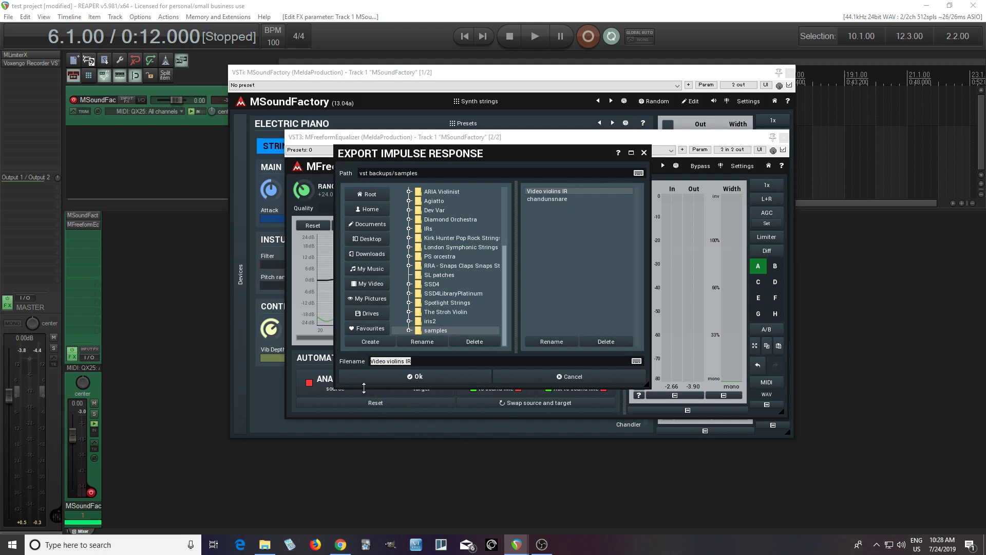
Step: Export the curve as 'Video violins IR', overwriting the old file, then close and bypass the equalizer
left_click(439, 383)
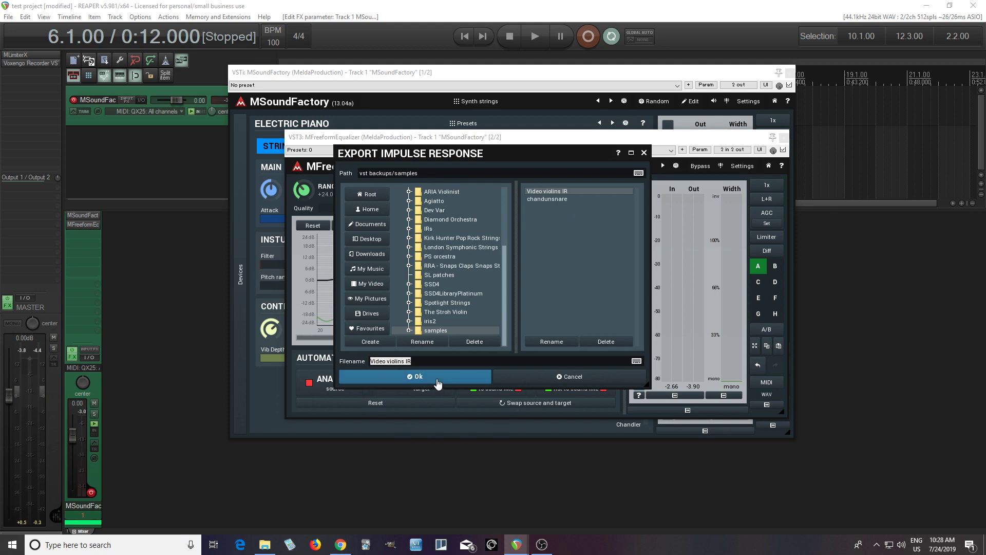
left_click(450, 298)
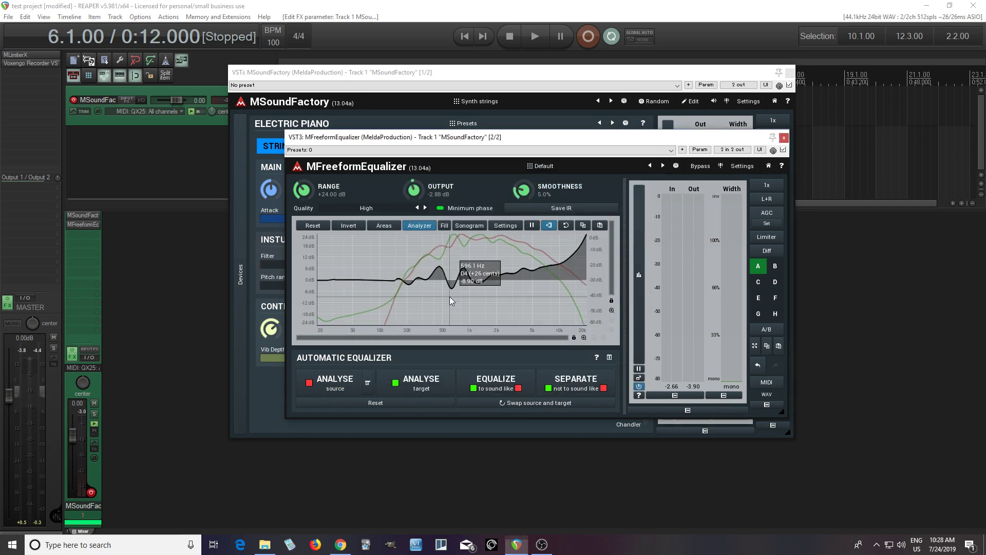
left_click(783, 137)
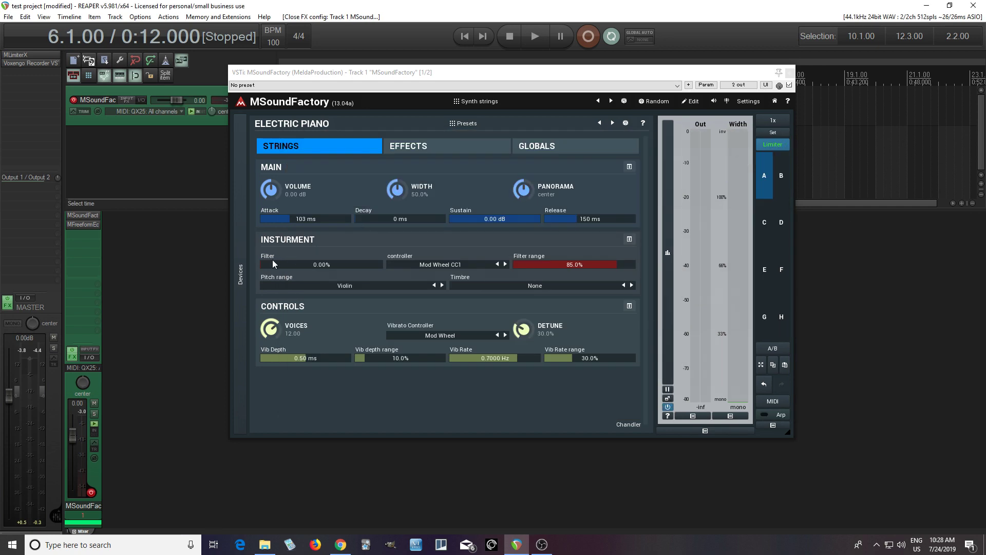
left_click(84, 224, "shift")
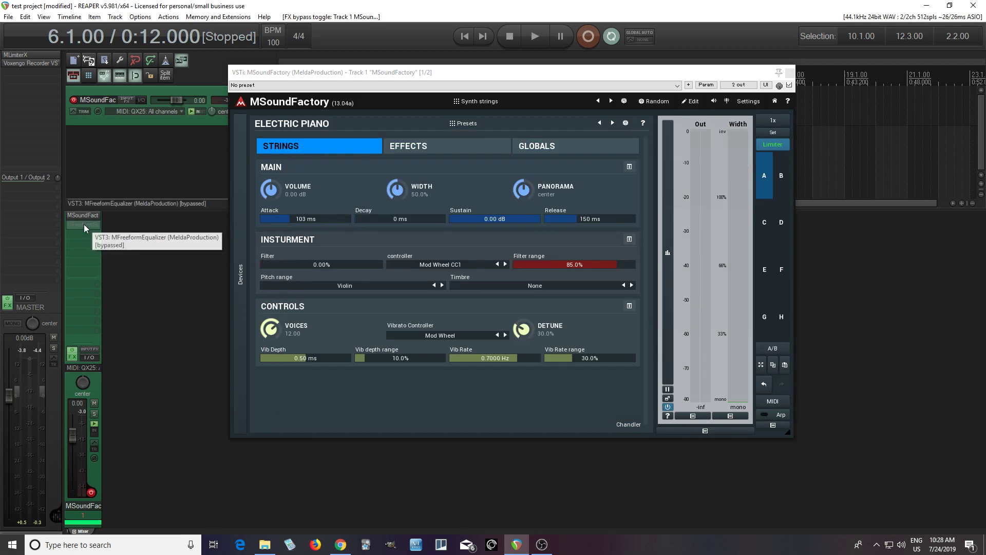
Step: Add a ConvolutionBank feeding the Modular block in MSoundFactory's FX graph and browse for an IR
left_click(693, 102)
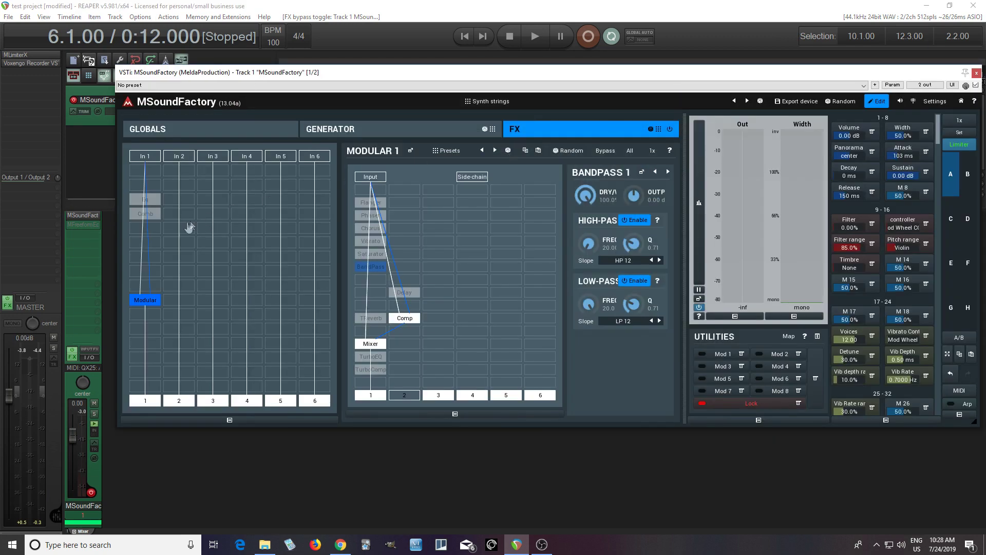
double_click(154, 240)
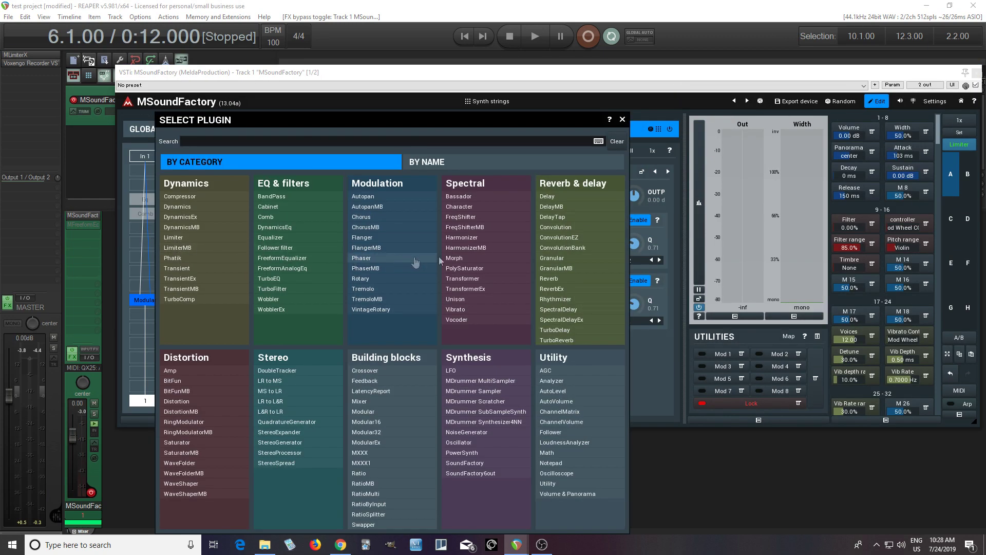
left_click(555, 248)
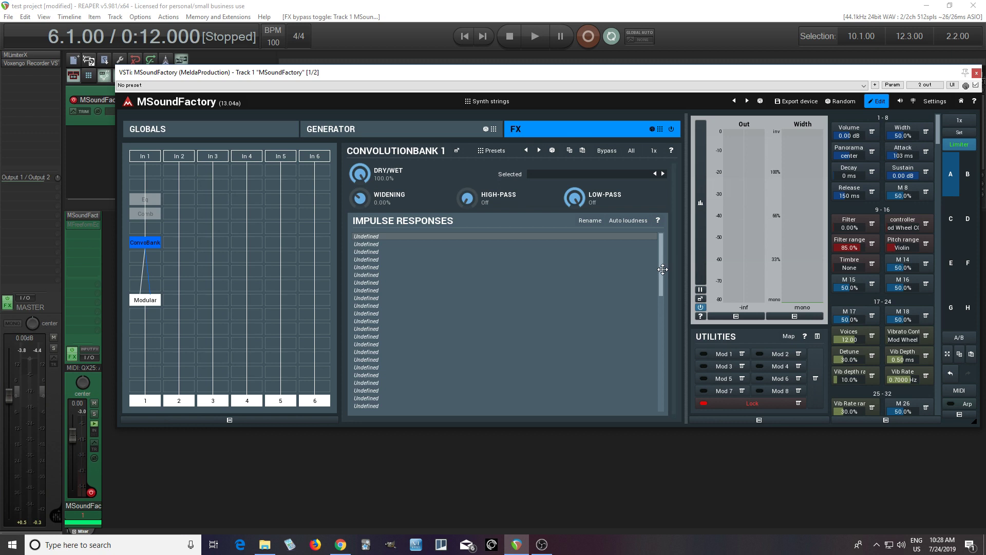
left_click_drag(662, 269, 666, 239)
left_click(394, 235)
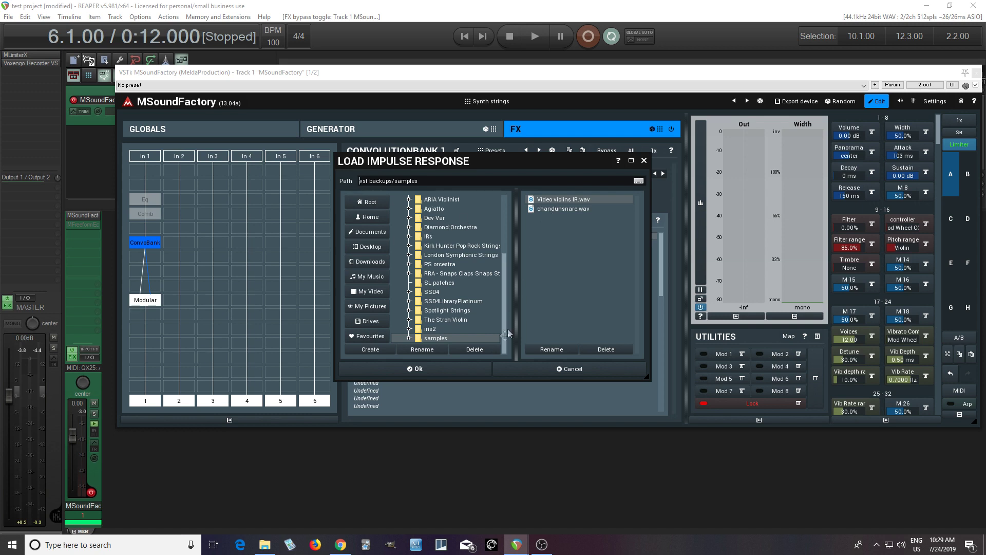
Step: Load Video violins IR.wav into the ConvolutionBank's first slot
left_click(455, 374)
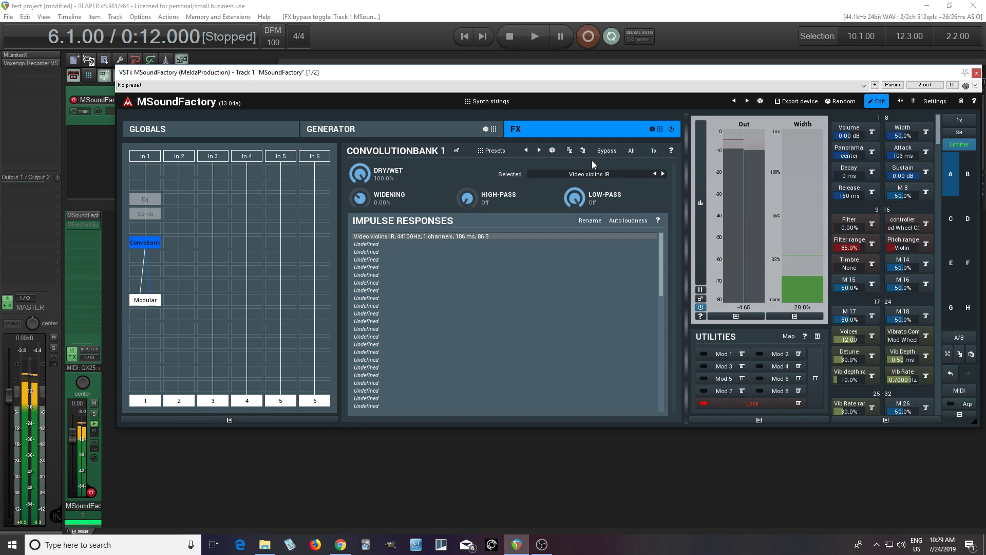
Step: A/B the ConvolutionBank via Bypass, leave it enabled, and auto-normalise the Video violins IR loudness
left_click(602, 151)
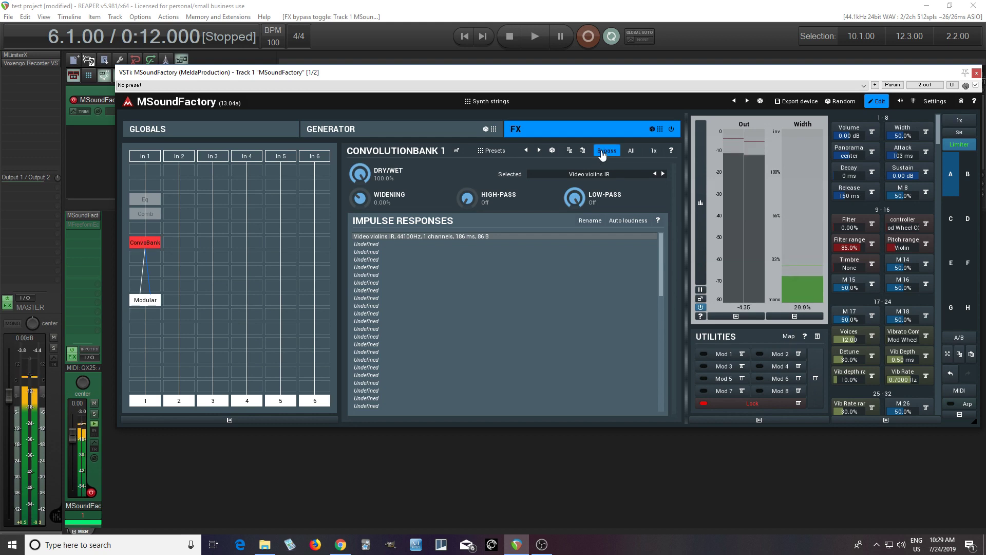
left_click(602, 151)
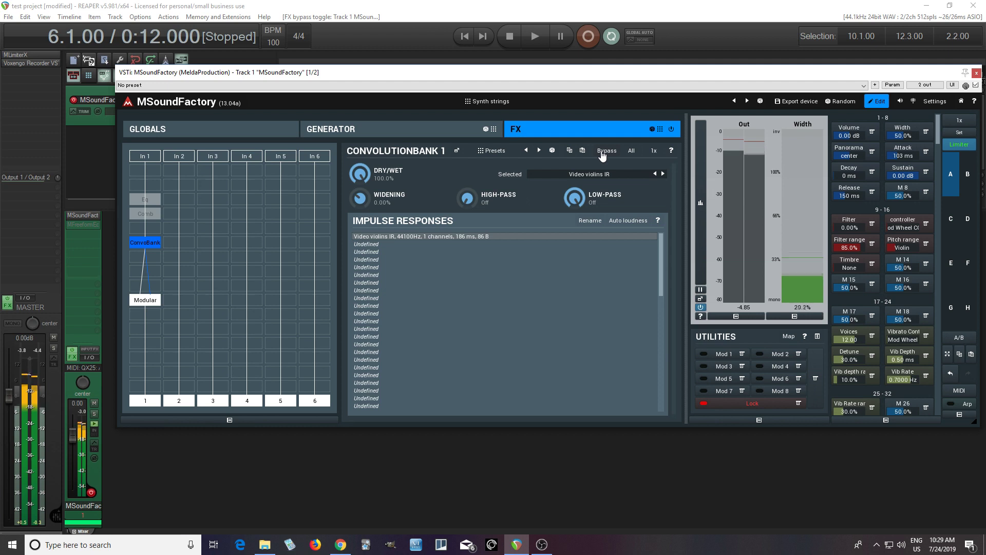
left_click(603, 152)
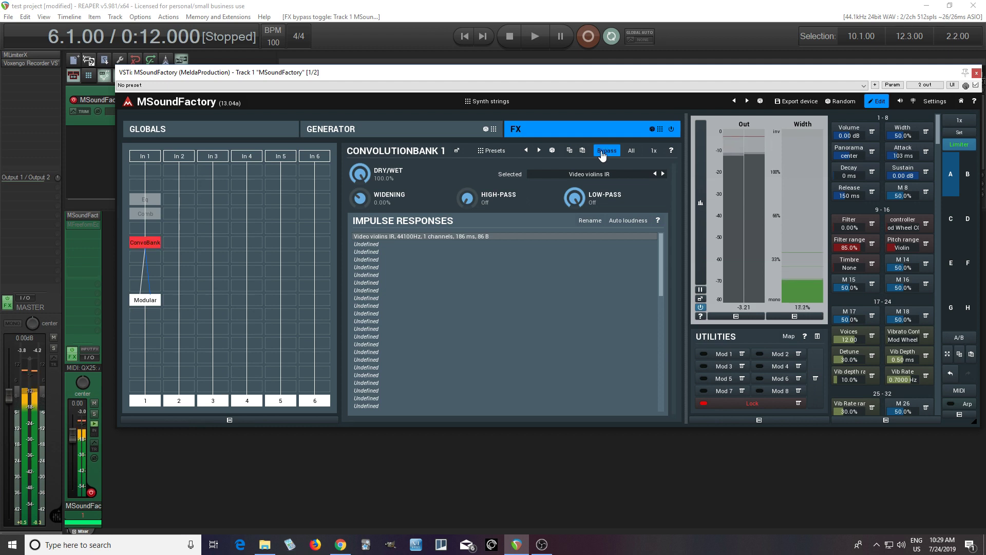
left_click(602, 152)
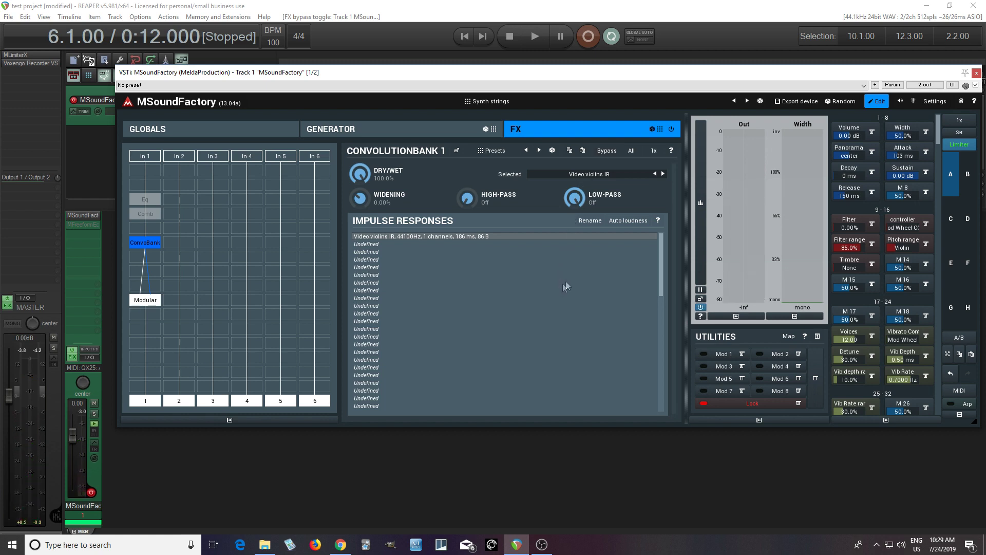
left_click(631, 224)
left_click(633, 177)
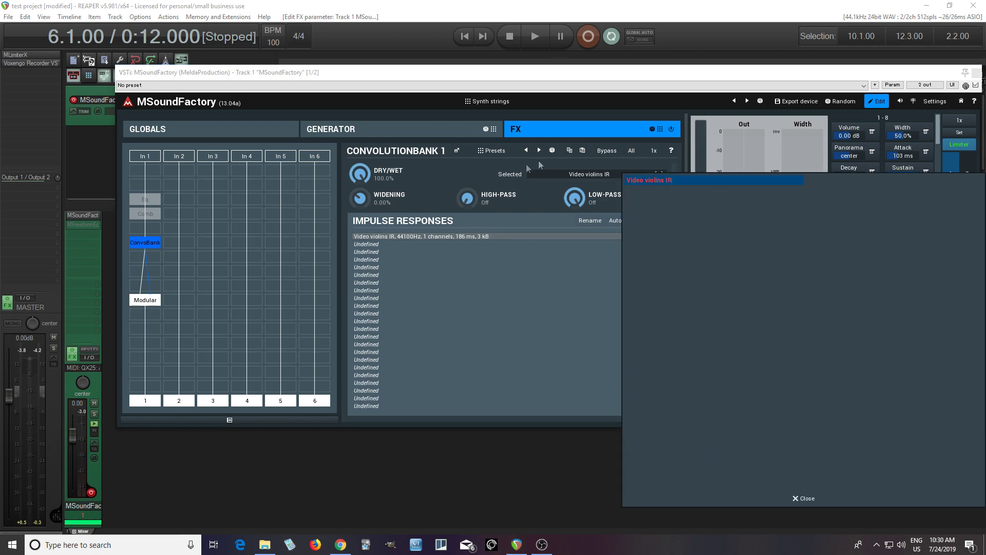
left_click(528, 168)
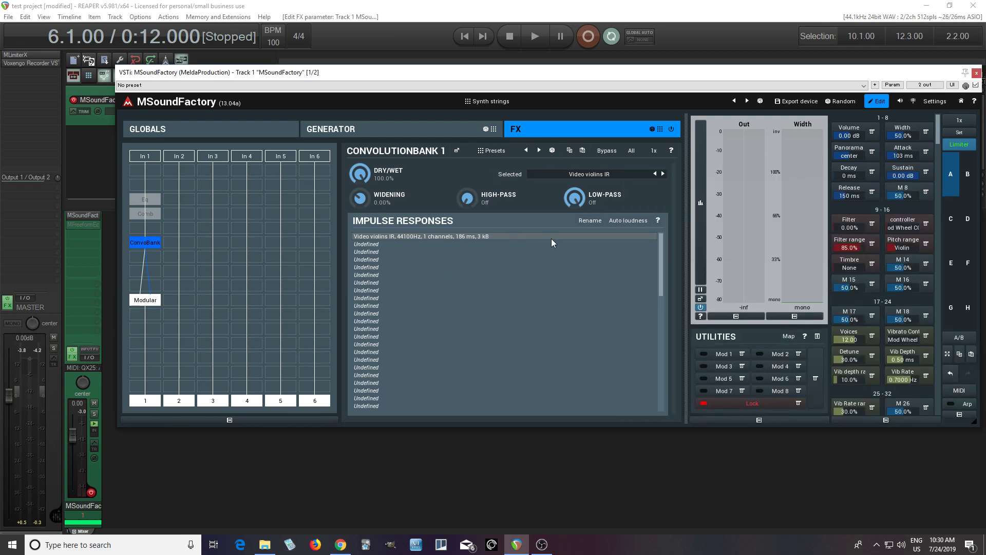